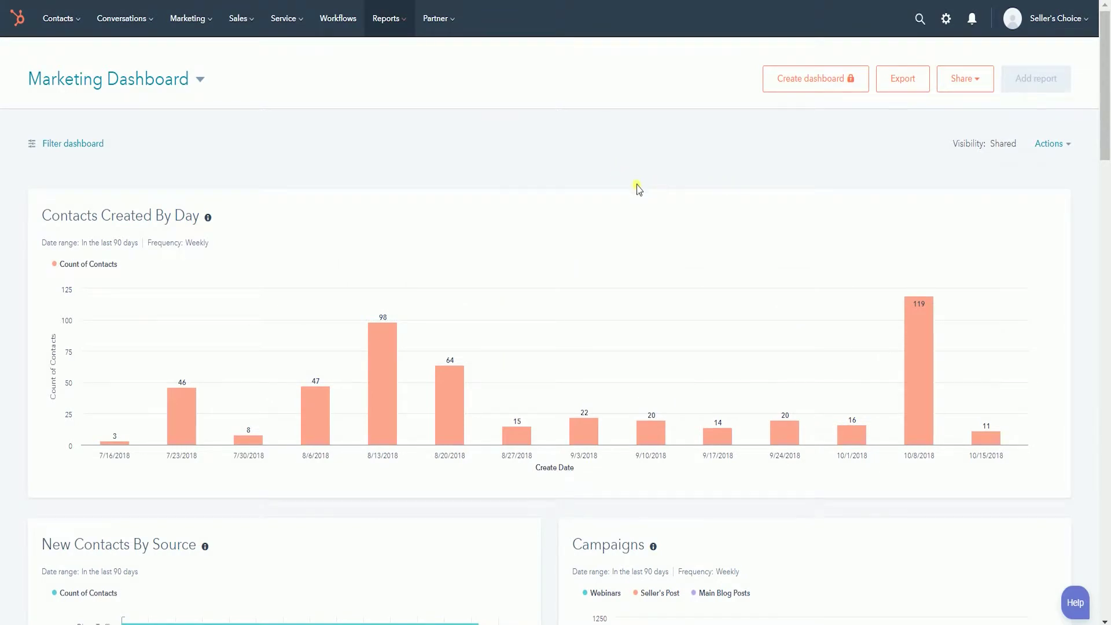
Log in to HubSpot with the pre-filled e-mail and password to reach the Sales Dashboard.
scroll(638, 190, down, 4)
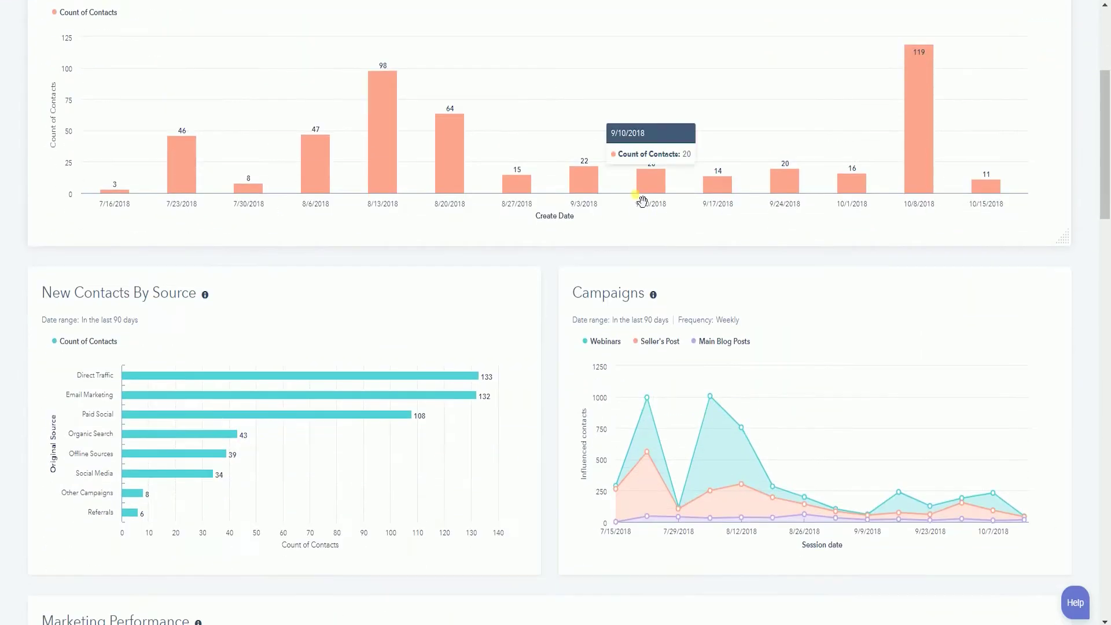
scroll(640, 220, down, 3)
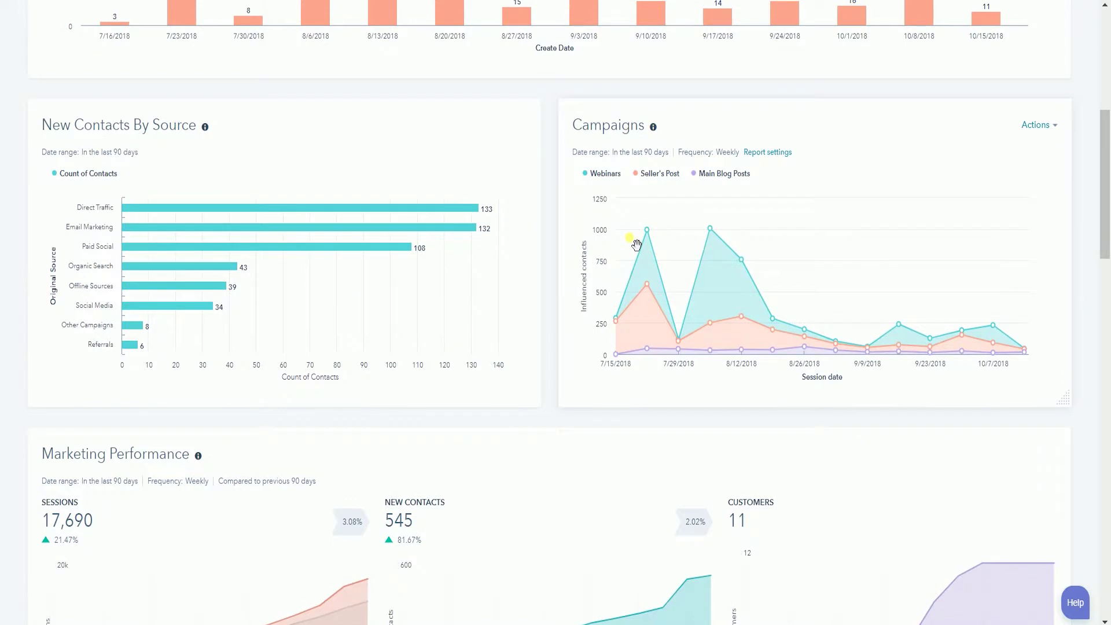
scroll(637, 245, down, 4)
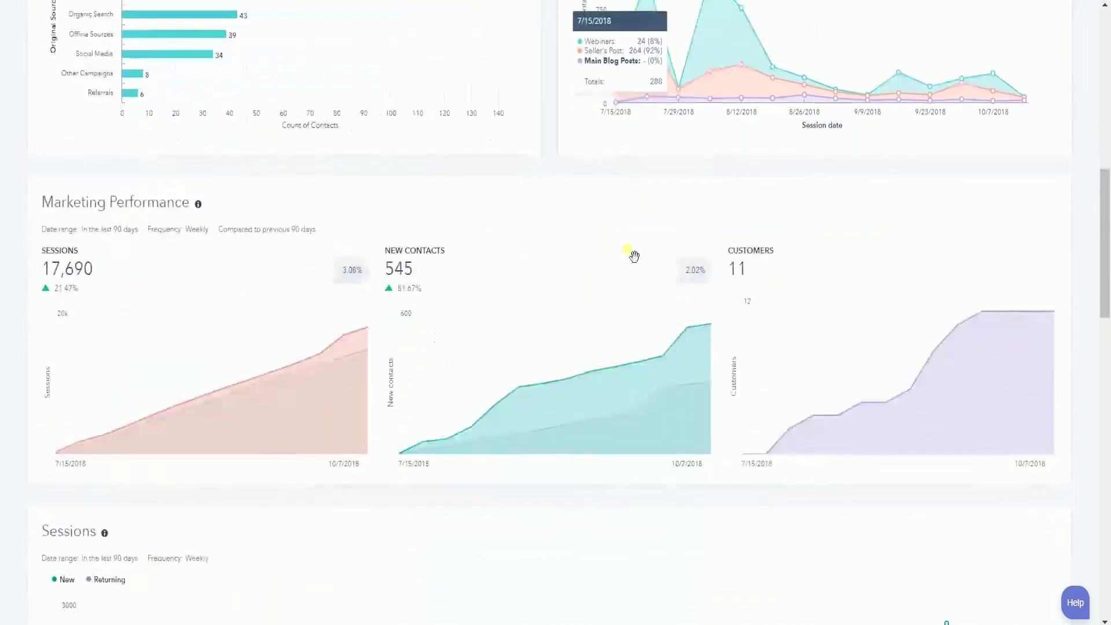
scroll(633, 258, down, 4)
scroll(632, 262, down, 2)
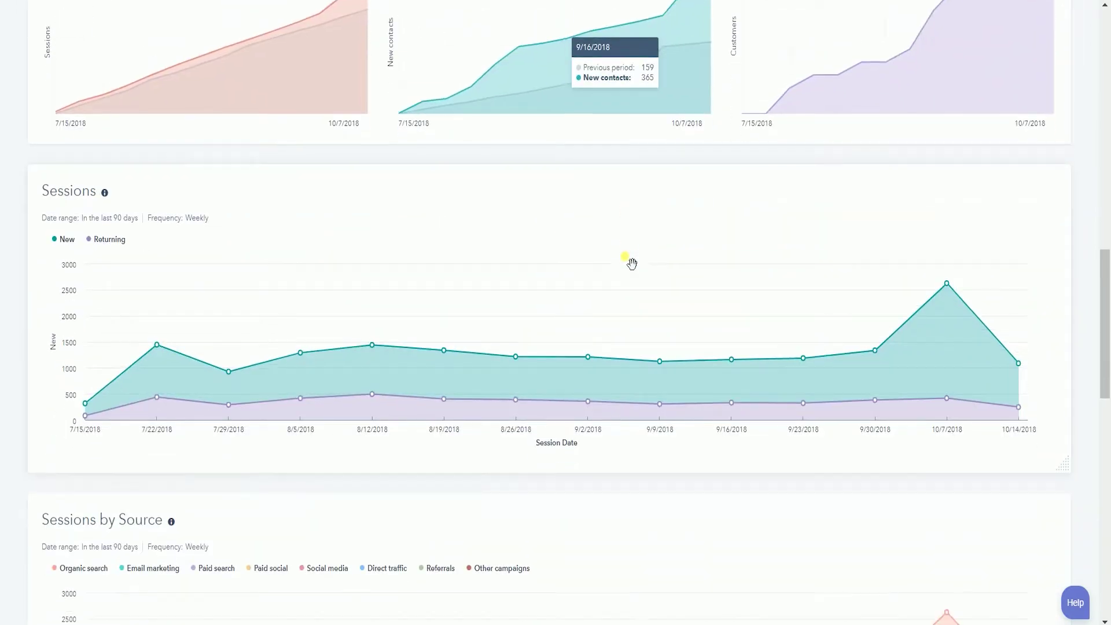
scroll(632, 263, down, 7)
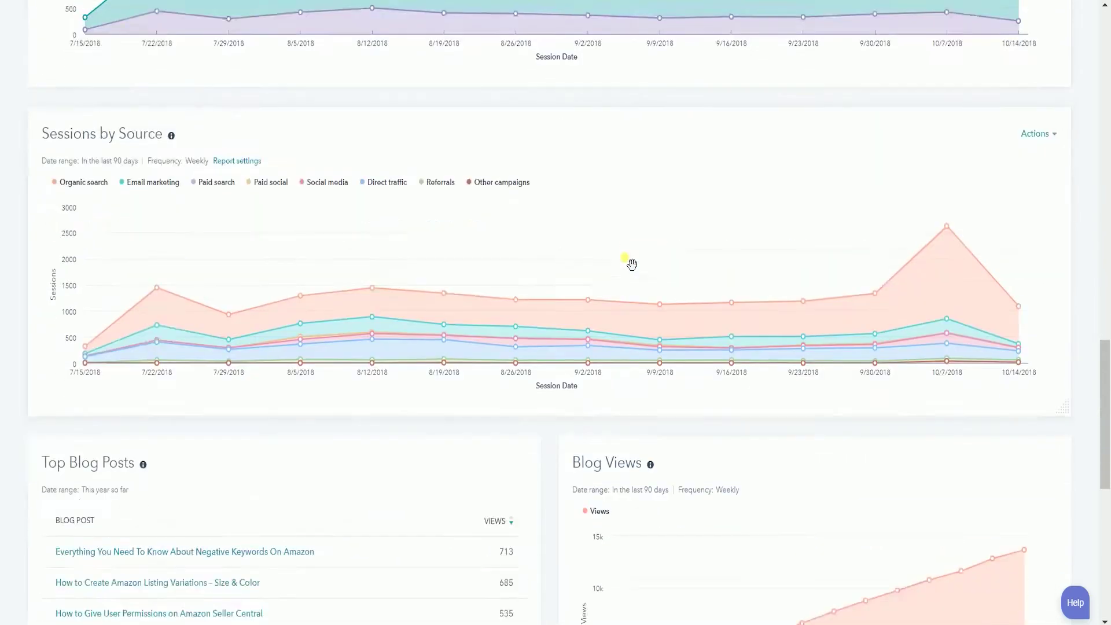
scroll(632, 264, down, 5)
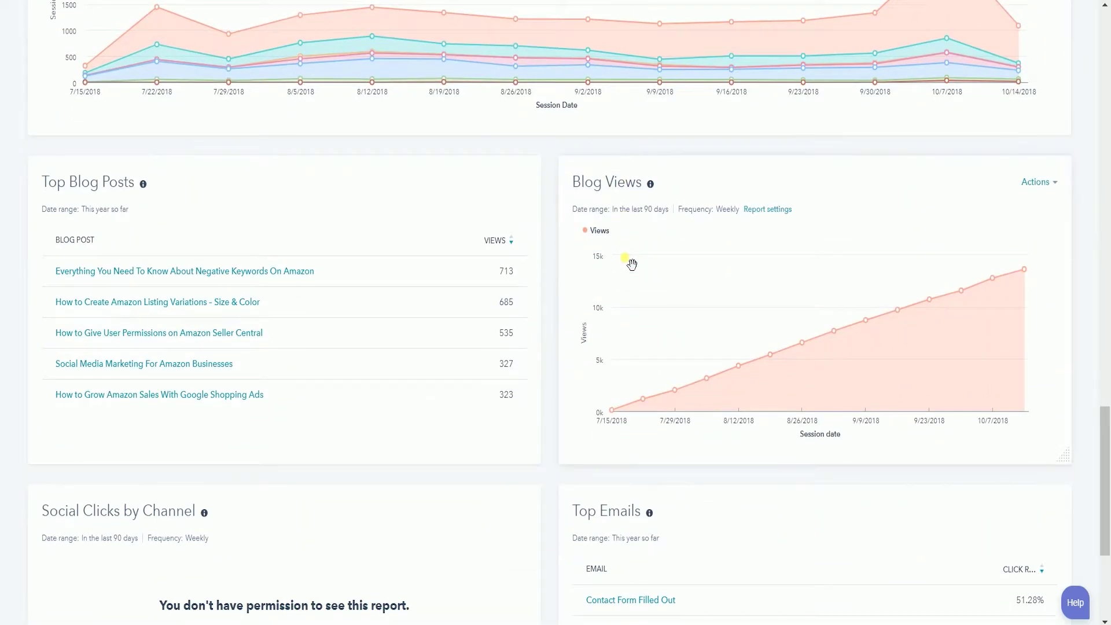
scroll(632, 264, down, 5)
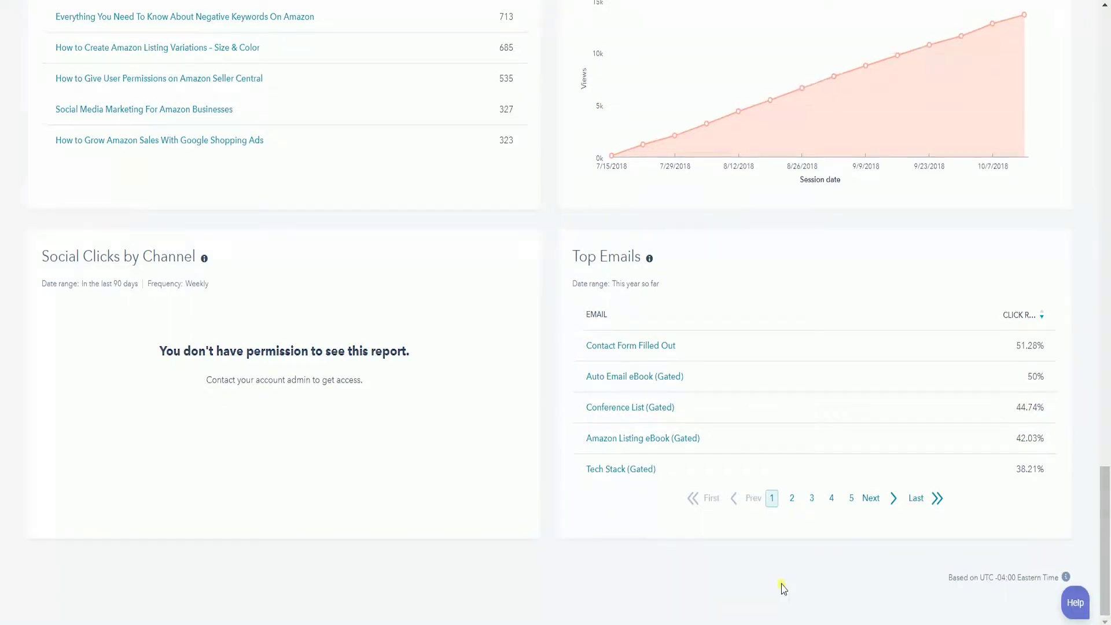
scroll(784, 589, up, 20)
scroll(789, 590, up, 7)
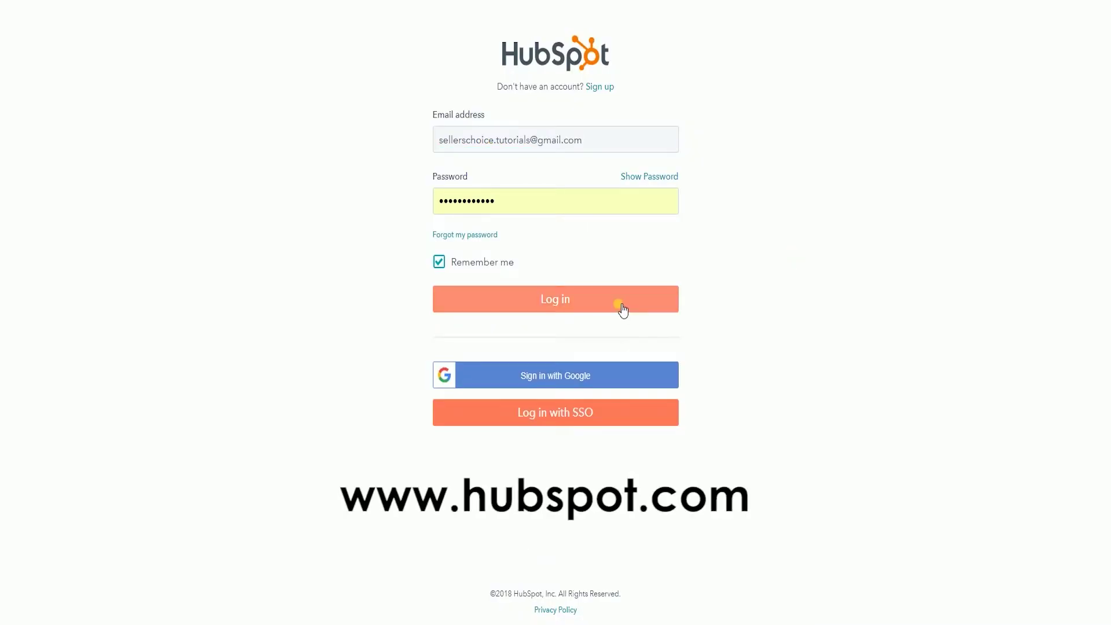
click(623, 310)
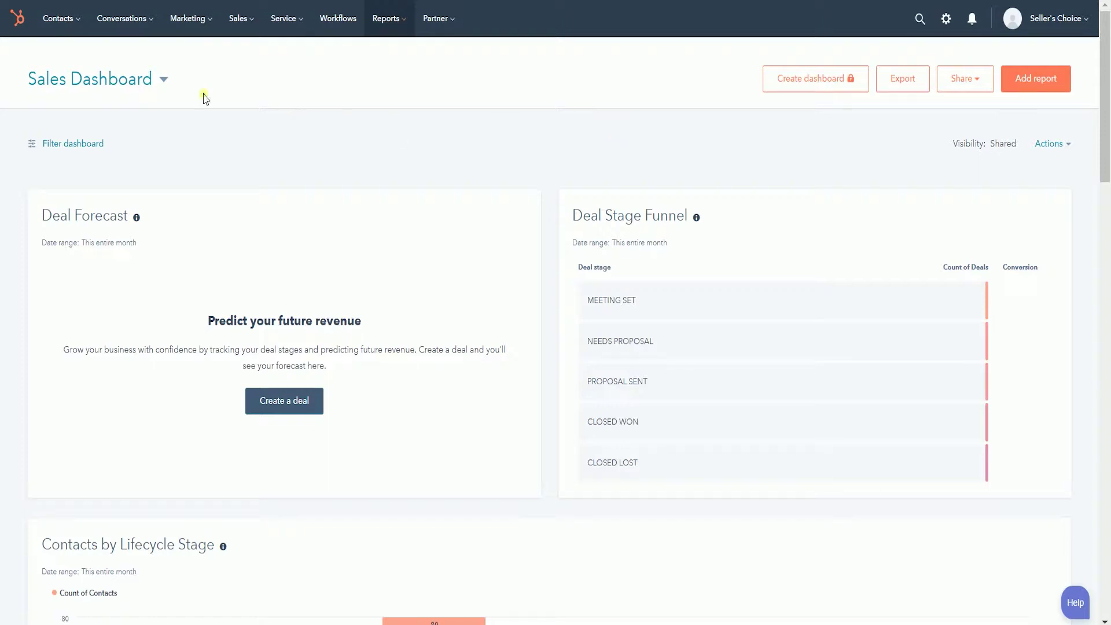
Glance at the dashboard list without switching, then go to the report library via Add report.
click(165, 79)
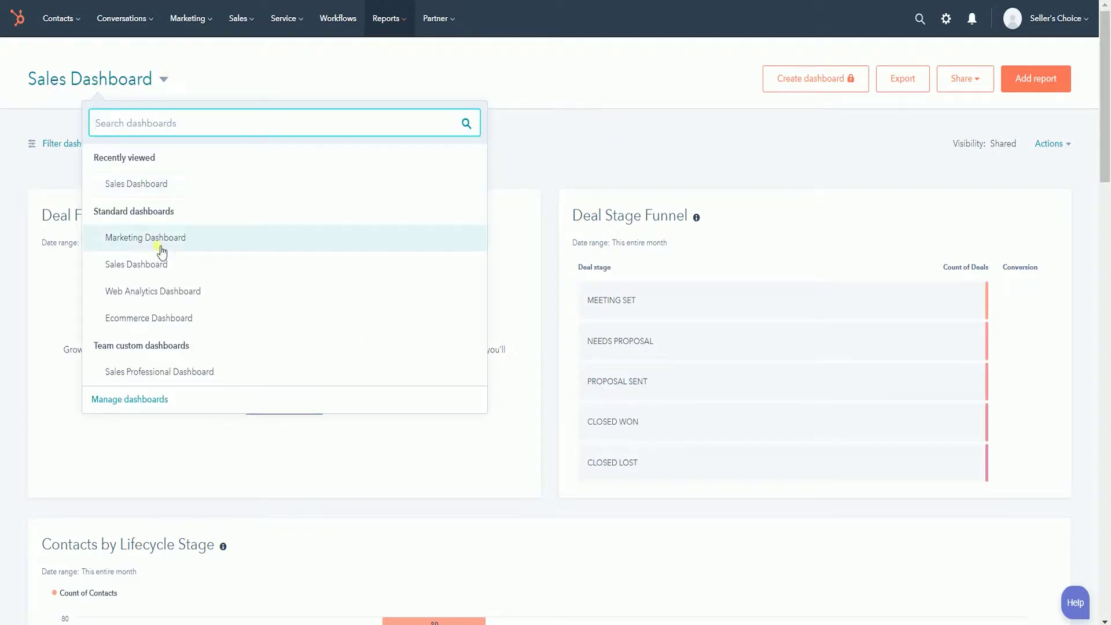
click(610, 115)
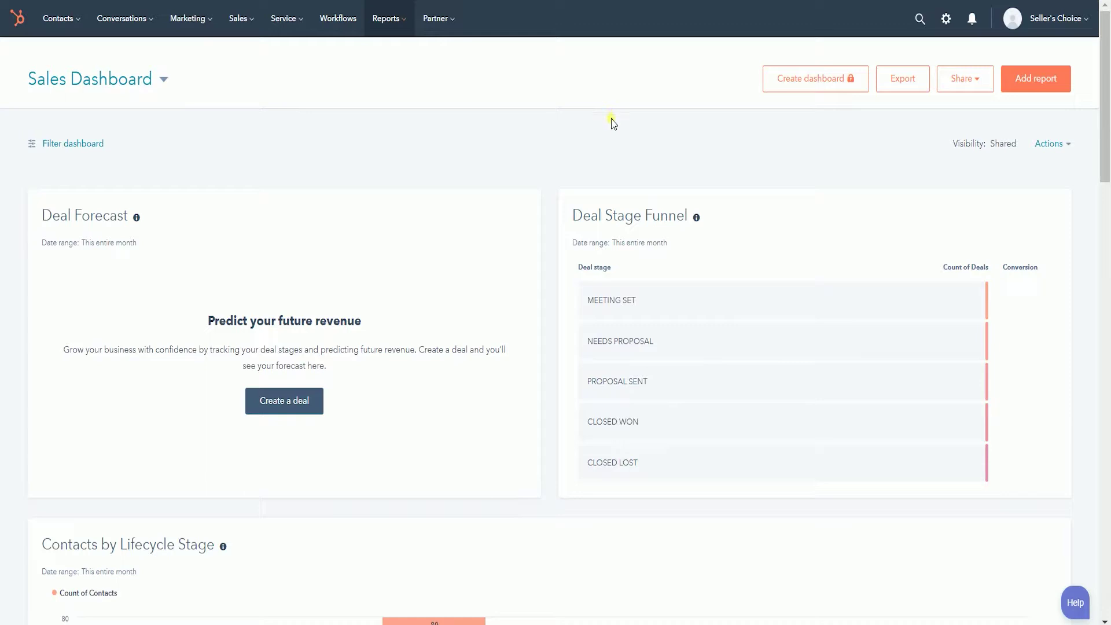
click(1033, 85)
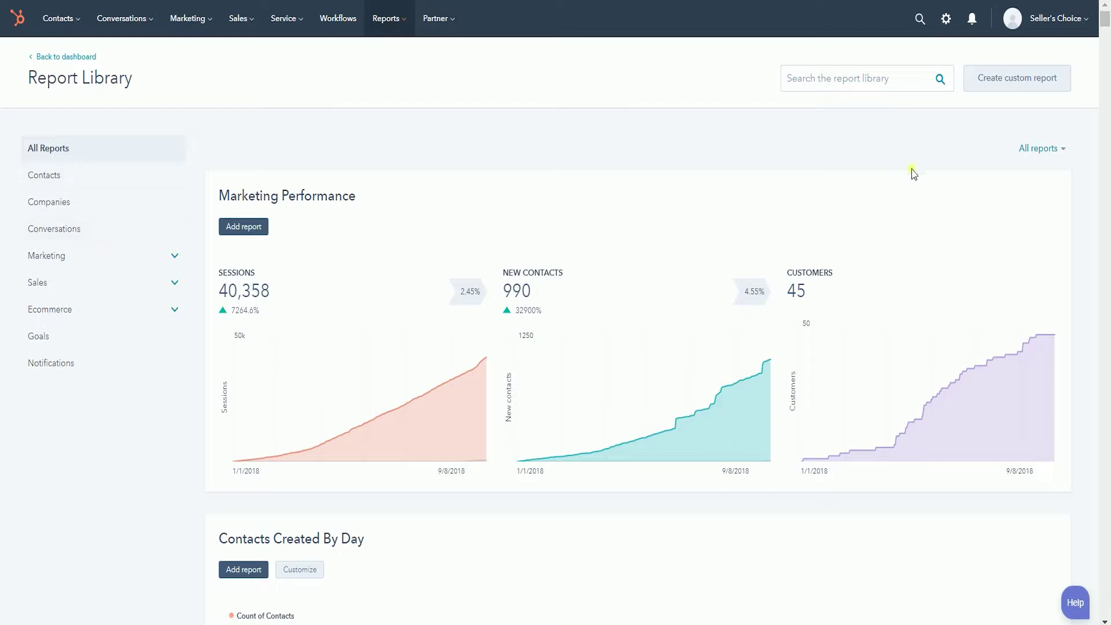
Create a custom report in Report Builder using the Contacts Funnel object type.
click(993, 77)
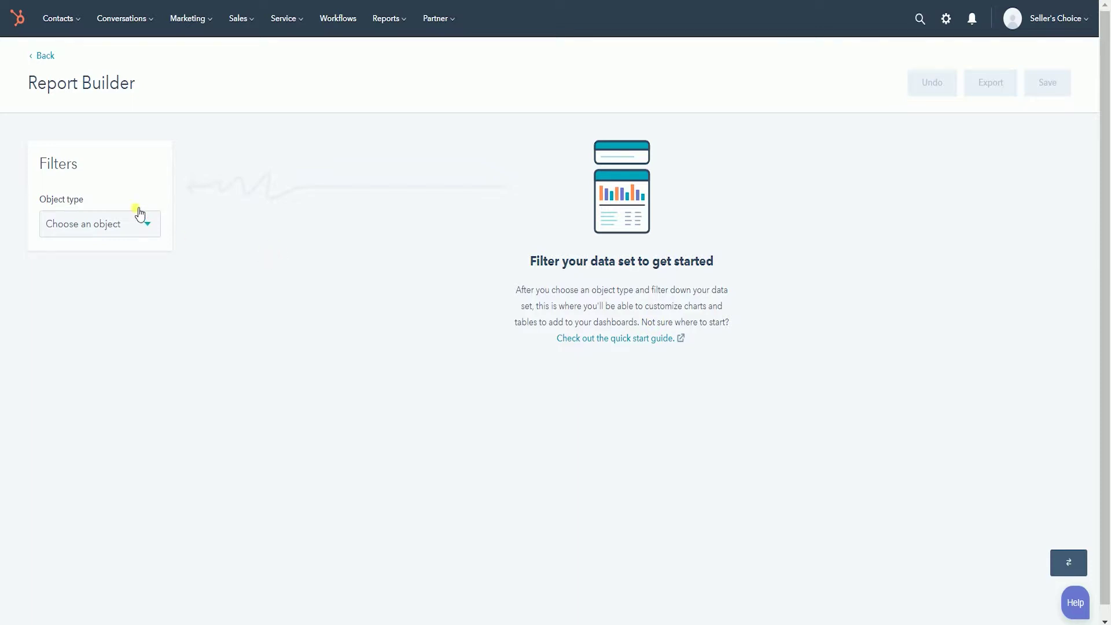
click(141, 227)
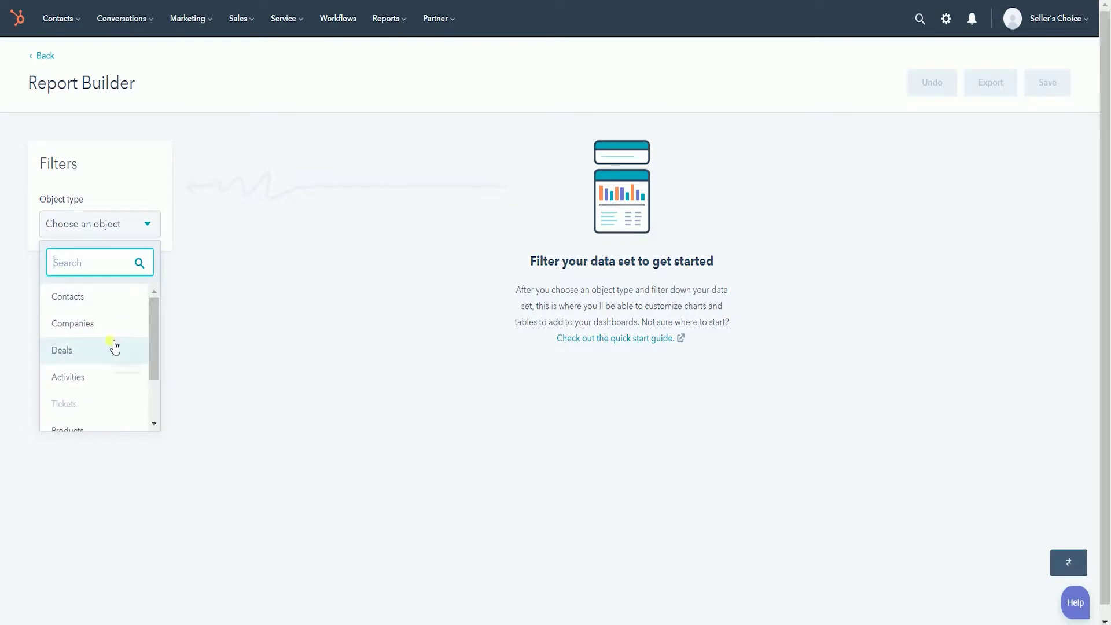
scroll(114, 346, down, 2)
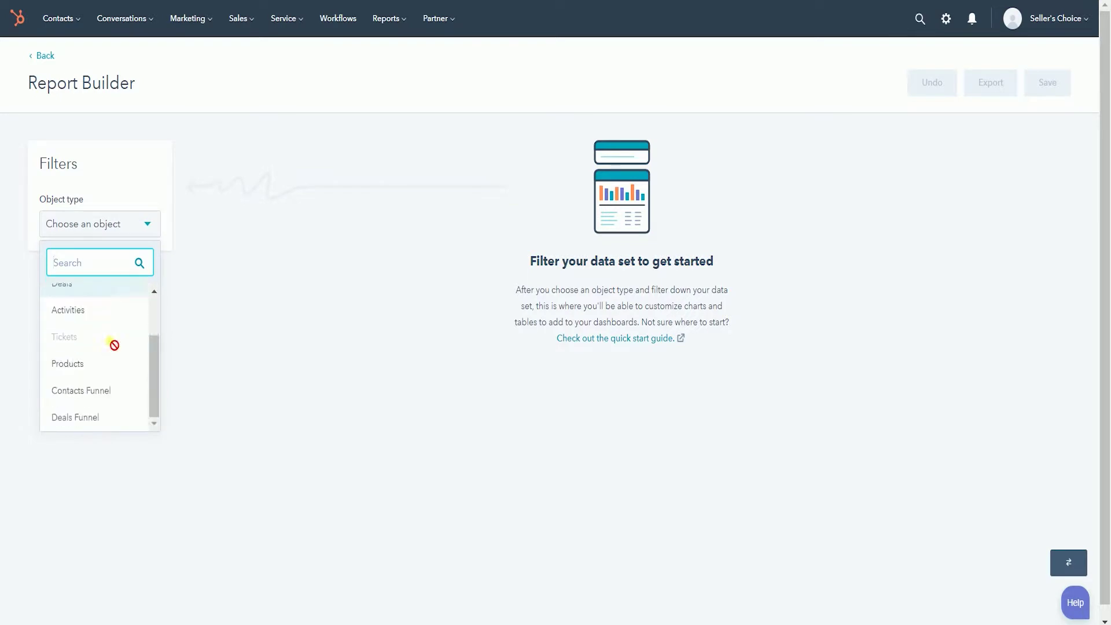
click(110, 402)
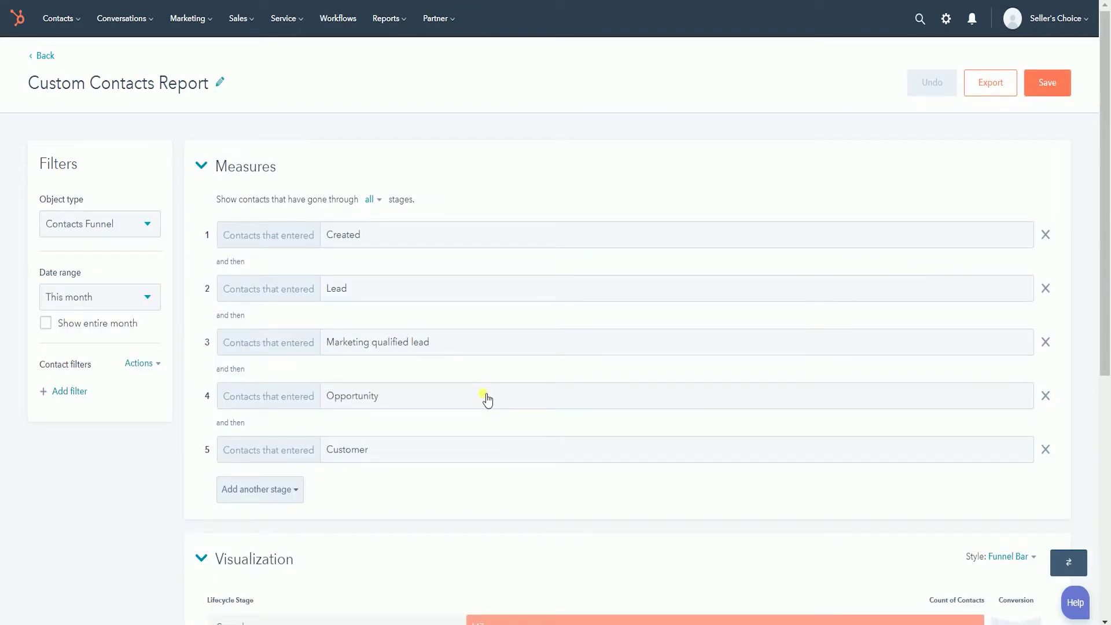
Set the report's date range to All data, checking the filter properties without adding one.
click(148, 310)
scroll(123, 387, down, 2)
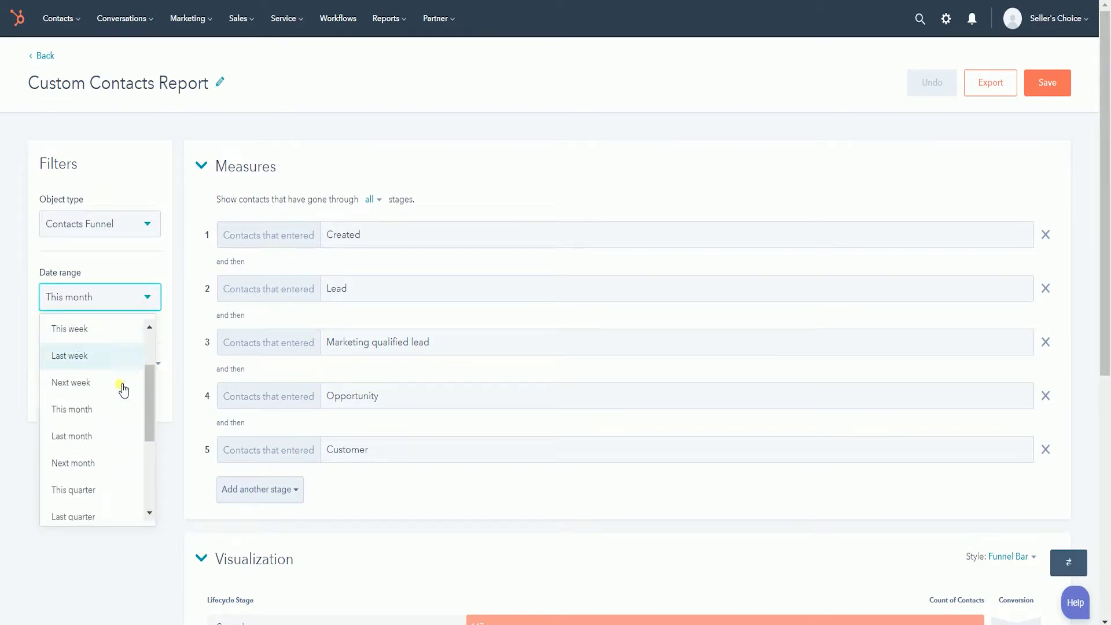
scroll(124, 390, down, 2)
scroll(119, 389, up, 3)
click(96, 330)
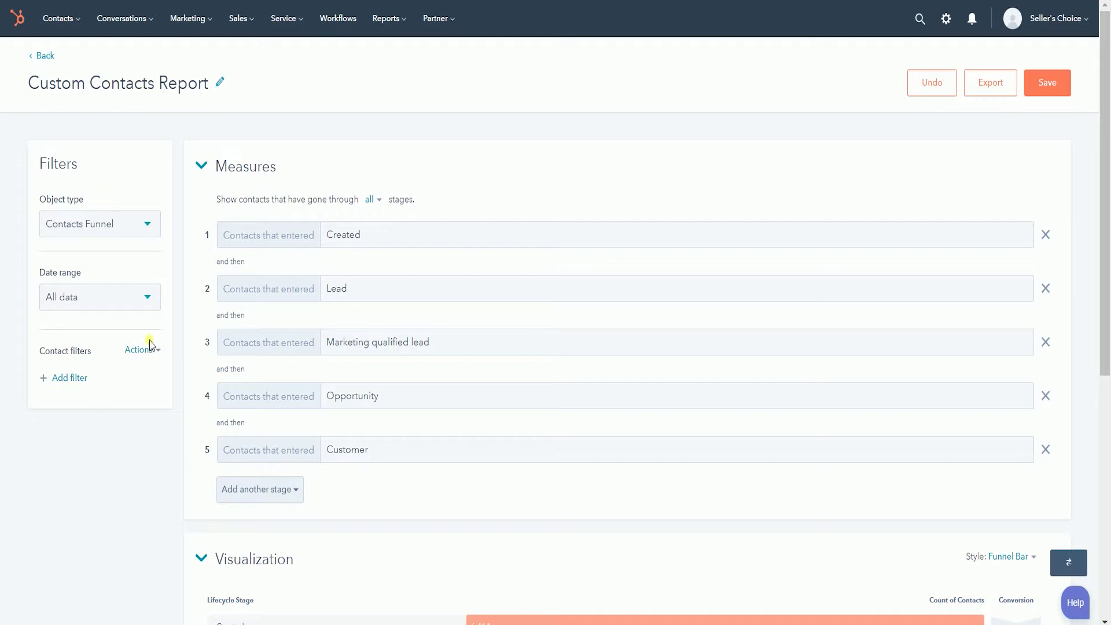
click(79, 380)
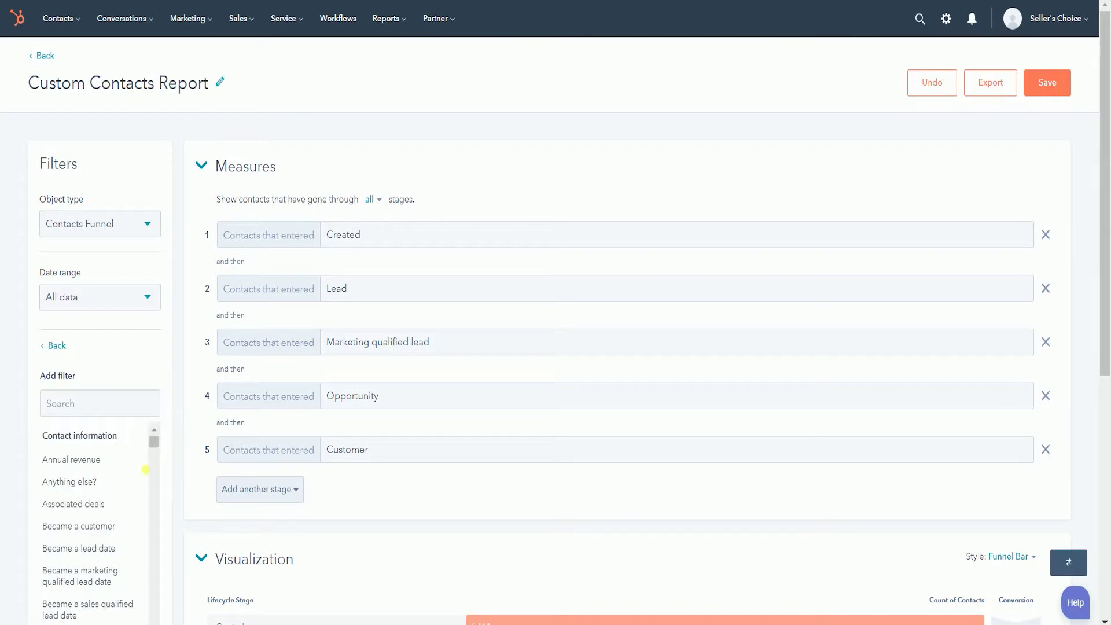
click(55, 346)
Retitle the report 'Testing Report' by replacing 'Custom Contacts' with 'Testing', then begin saving.
click(224, 85)
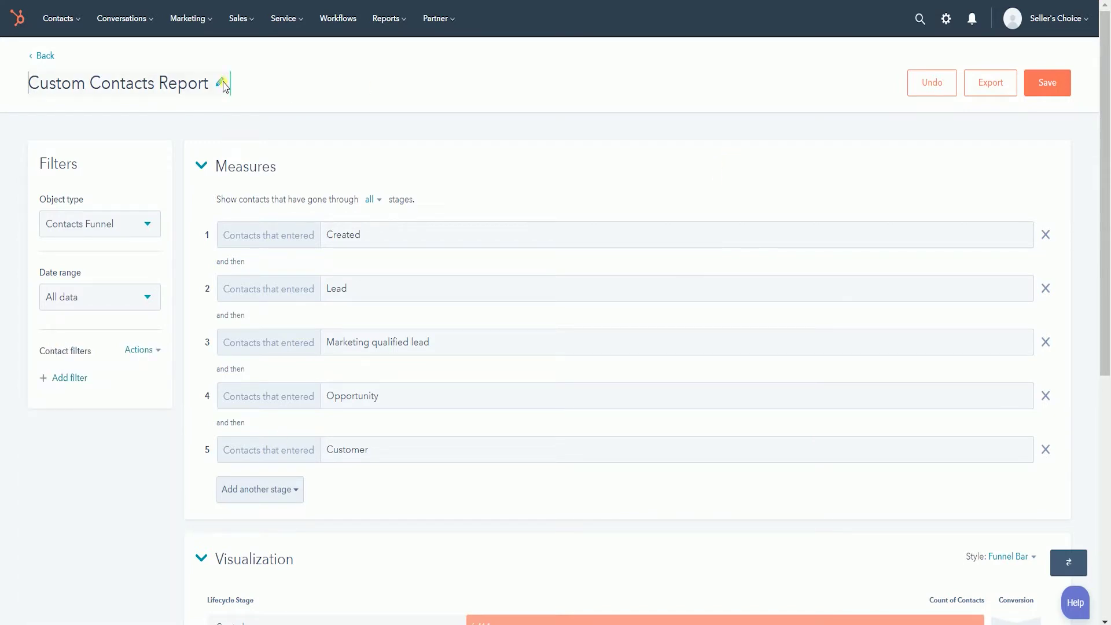
drag(139, 91, 2, 85)
key(BackSpace)
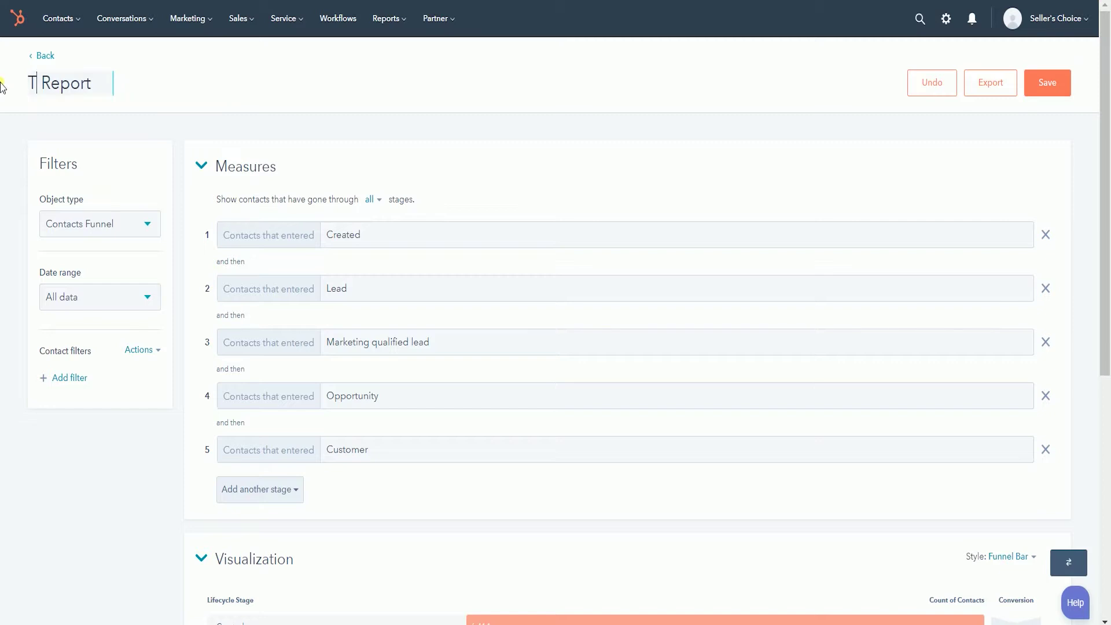
text(Testing)
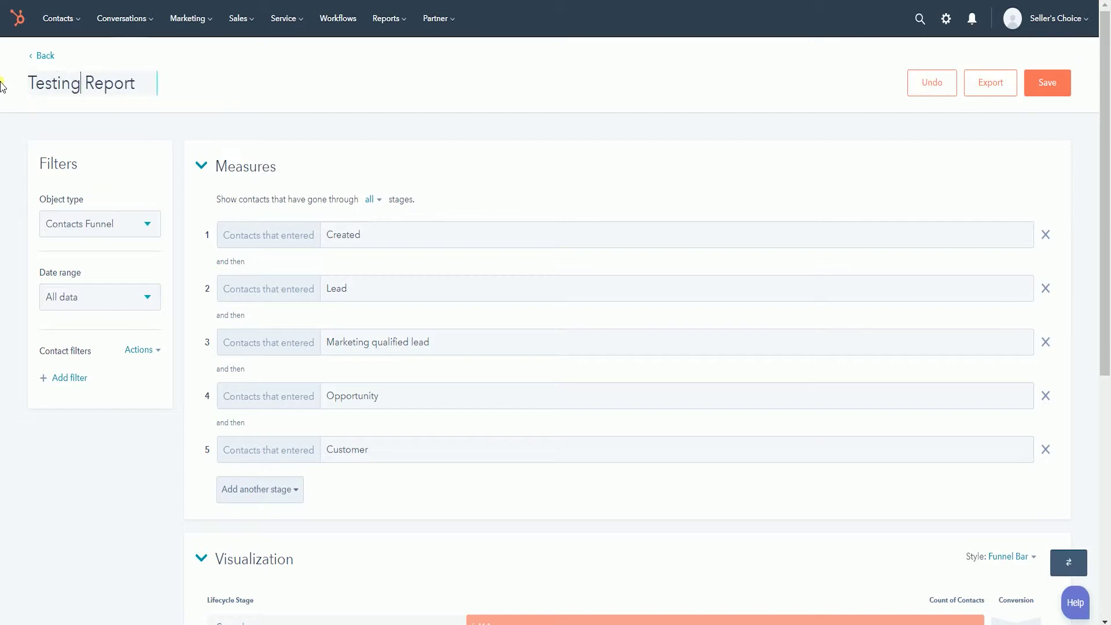
click(447, 152)
click(1046, 84)
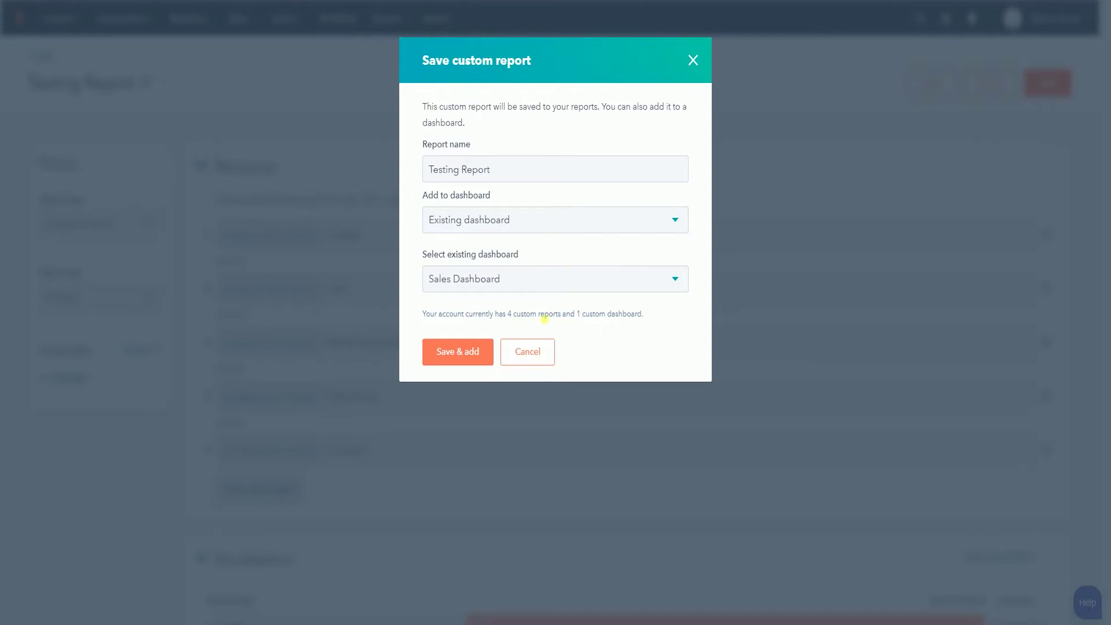
Save Testing Report onto the existing Sales Dashboard with Save & add.
click(450, 360)
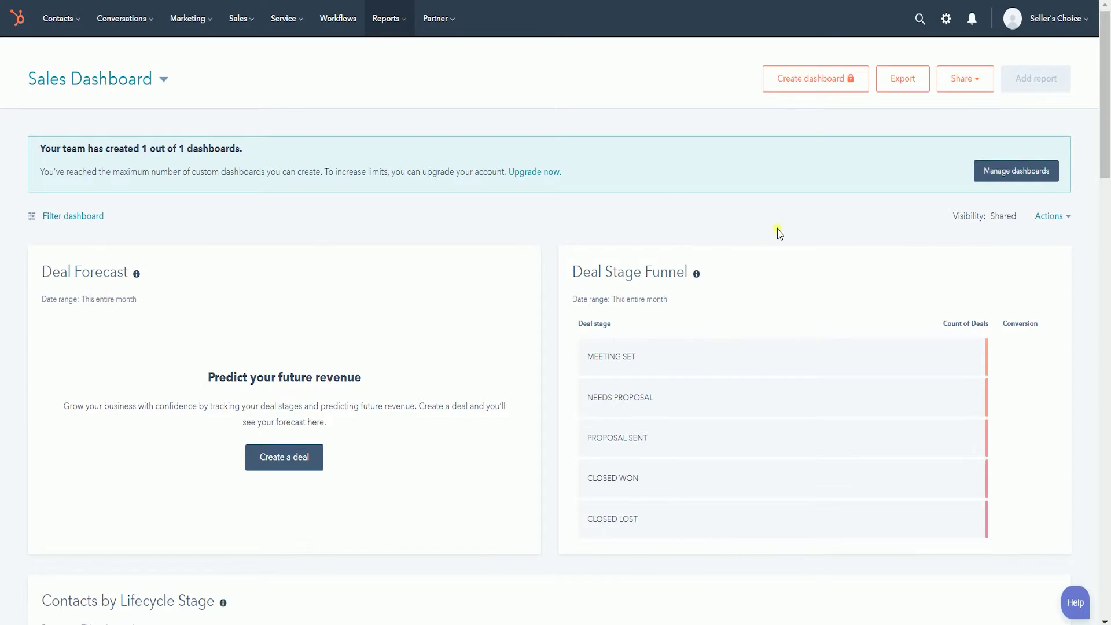
Remove the Testing Report card from the Sales Dashboard through its Actions menu.
scroll(858, 231, down, 10)
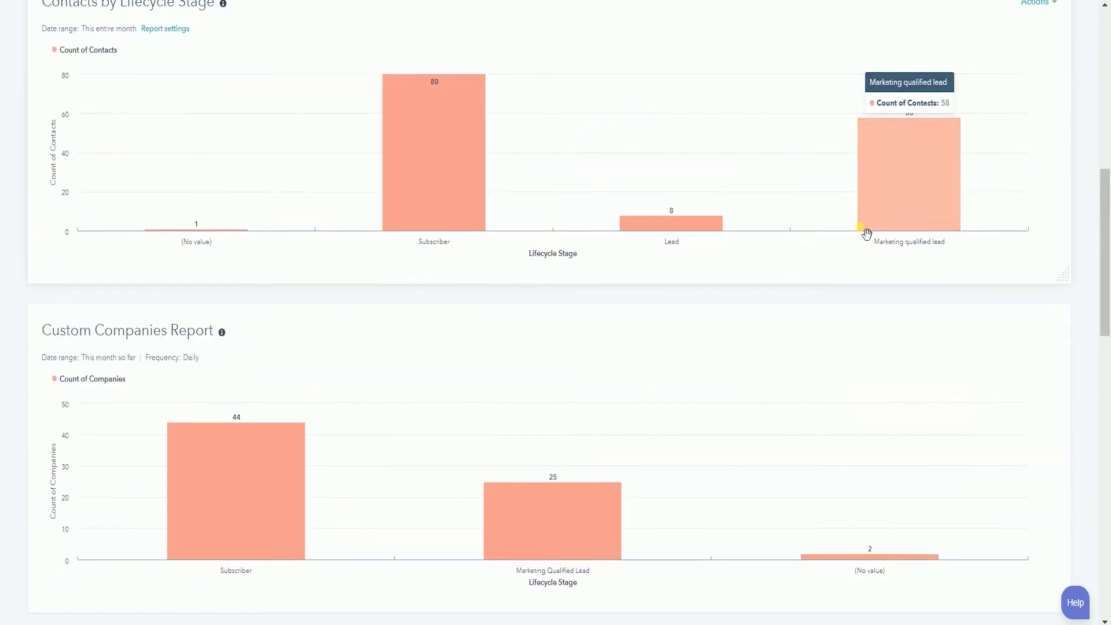
scroll(867, 233, down, 15)
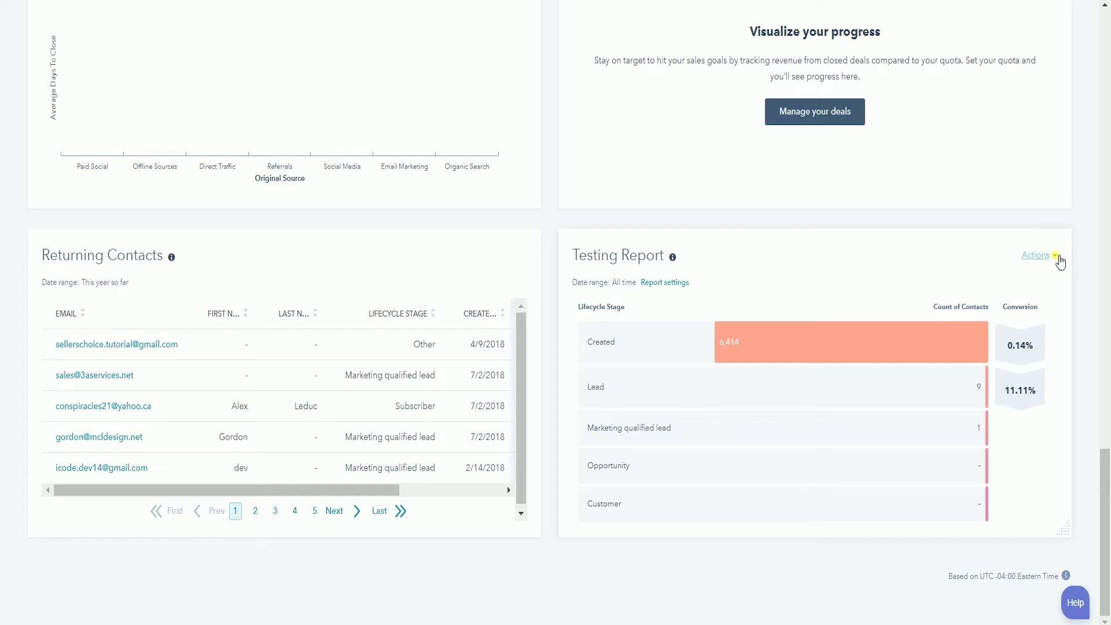
click(1058, 259)
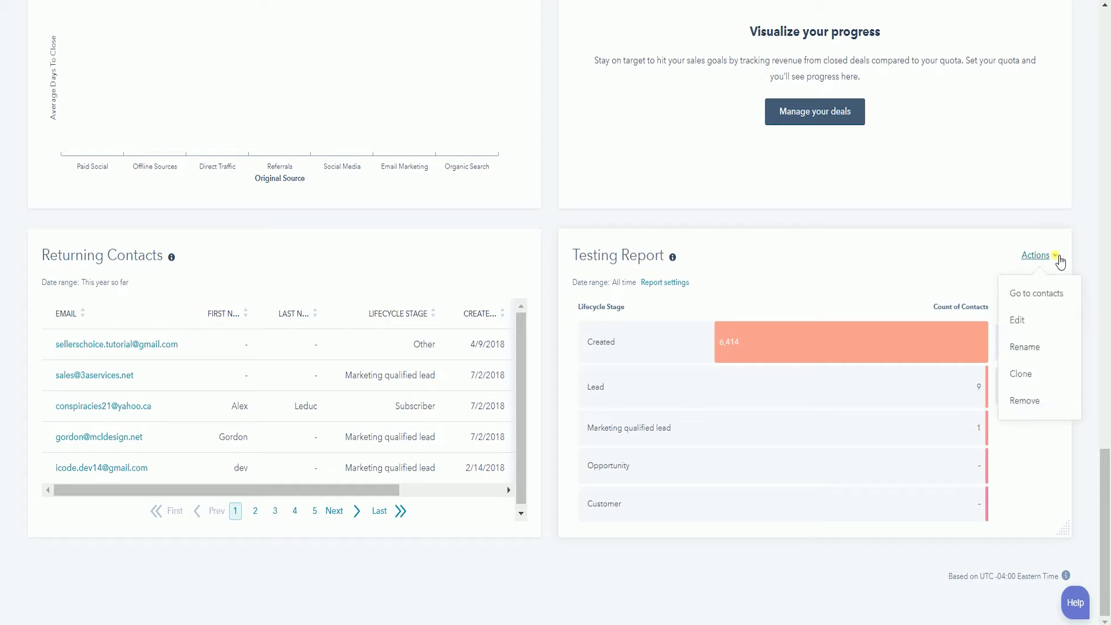
click(1038, 402)
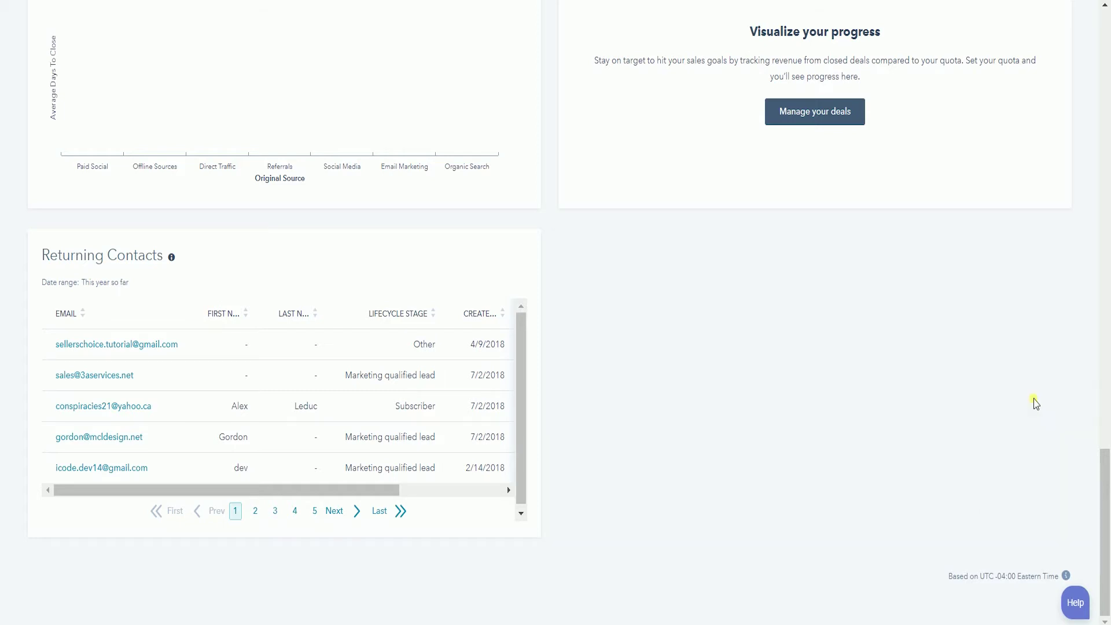
scroll(1081, 330, up, 4)
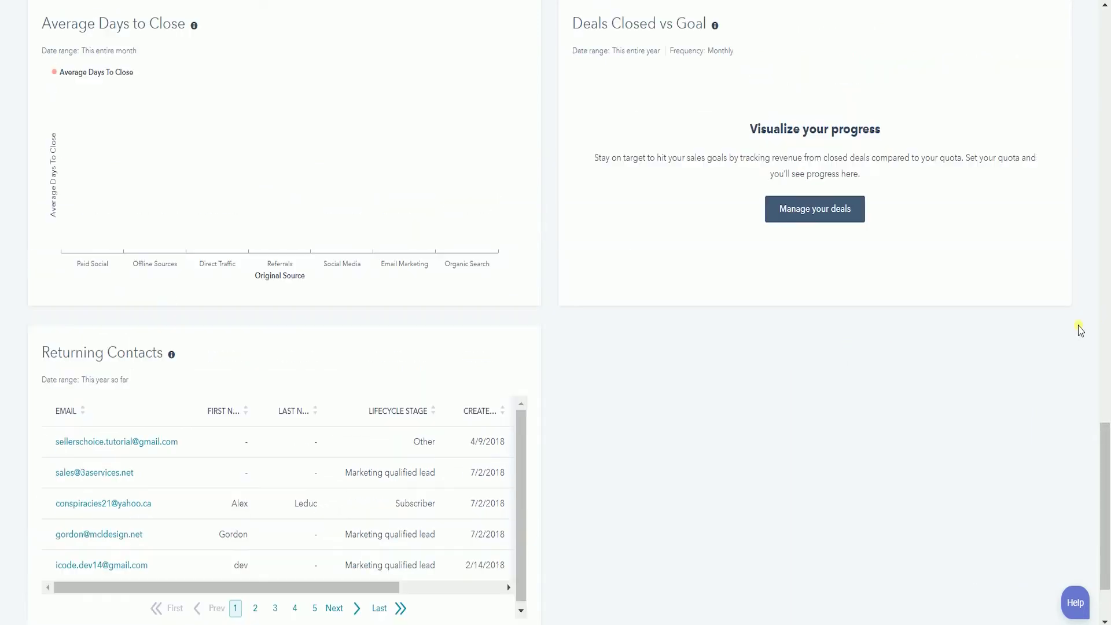
scroll(1080, 330, up, 15)
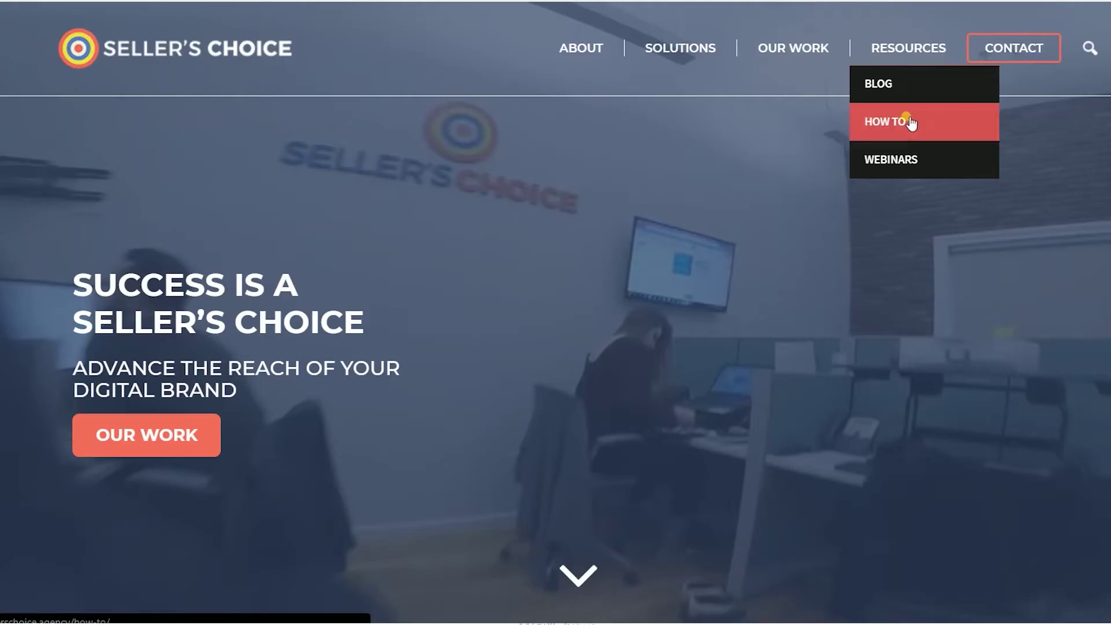
Browse the Seller's Choice How To page, then the Webinars page, from the Resources menu.
click(903, 121)
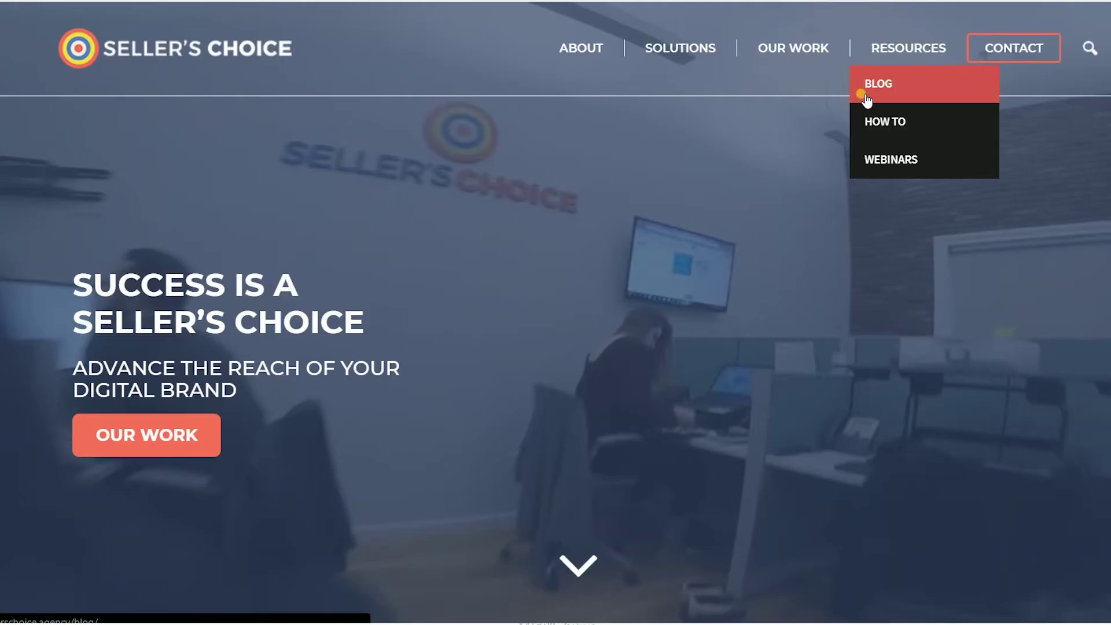
scroll(855, 201, down, 7)
scroll(850, 230, up, 7)
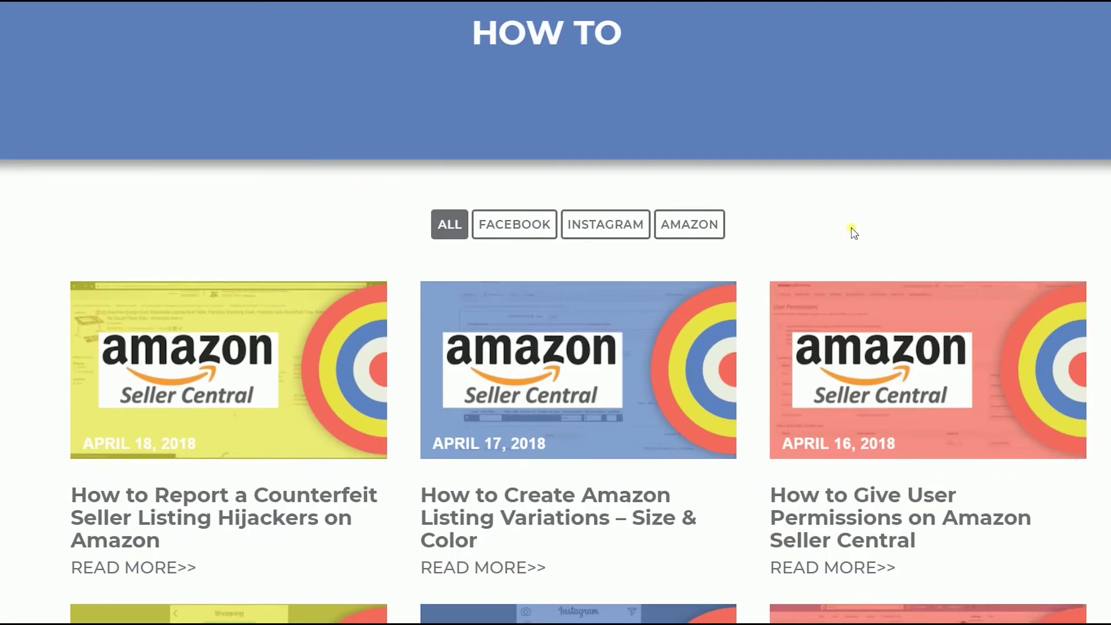
mouse_move(937, 46)
click(906, 162)
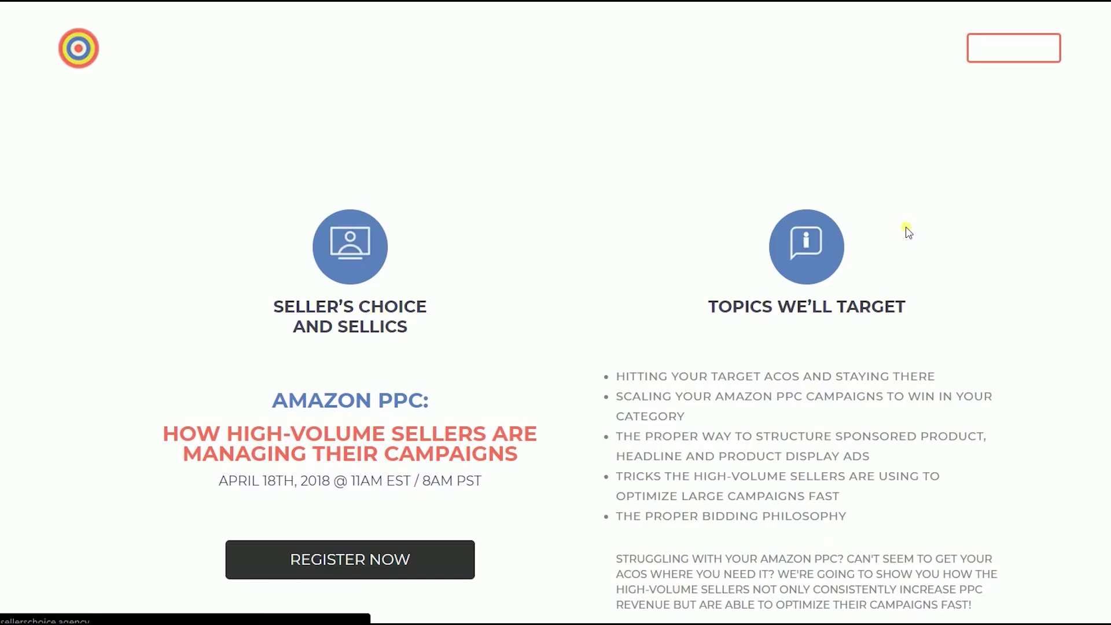
scroll(908, 231, down, 7)
scroll(946, 127, up, 7)
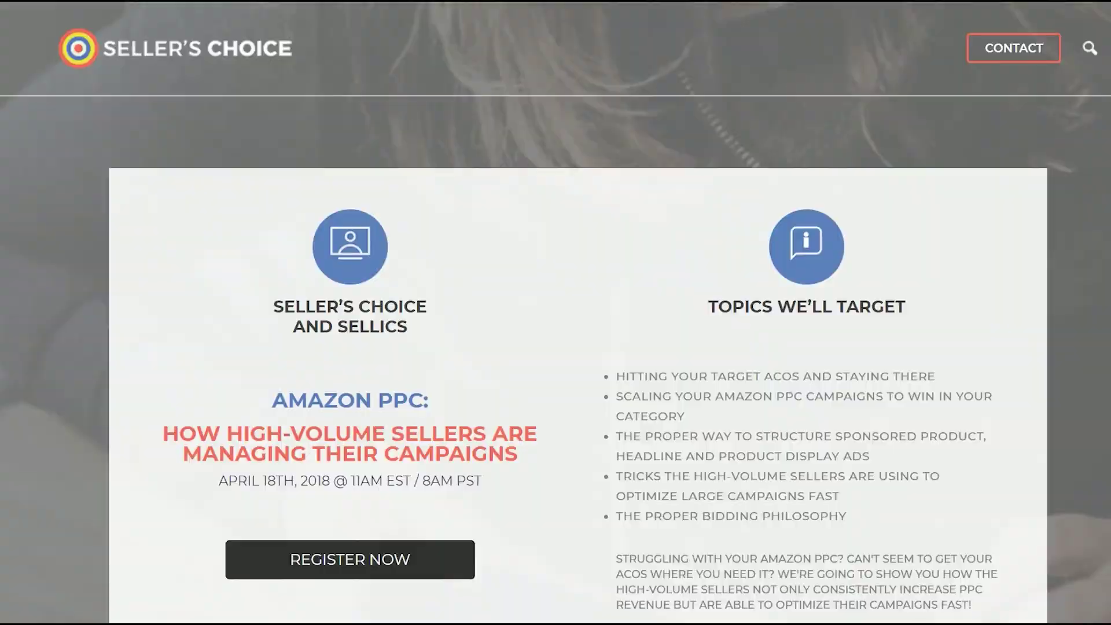
Return to How To and open the Blog page from Resources to look through it.
key(alt+Left)
mouse_move(898, 58)
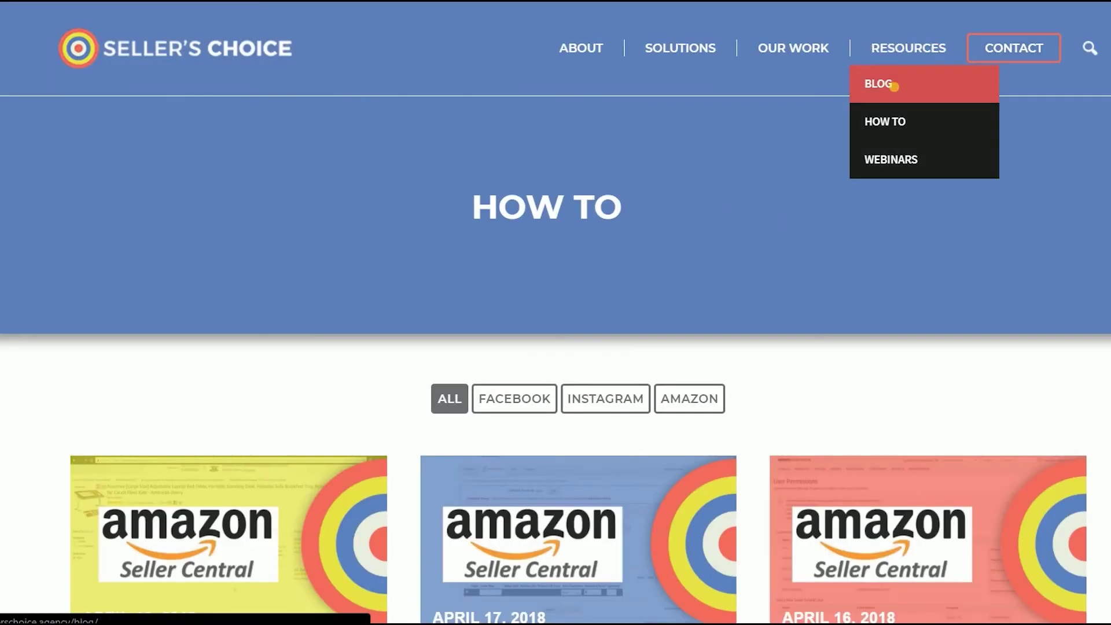
click(894, 86)
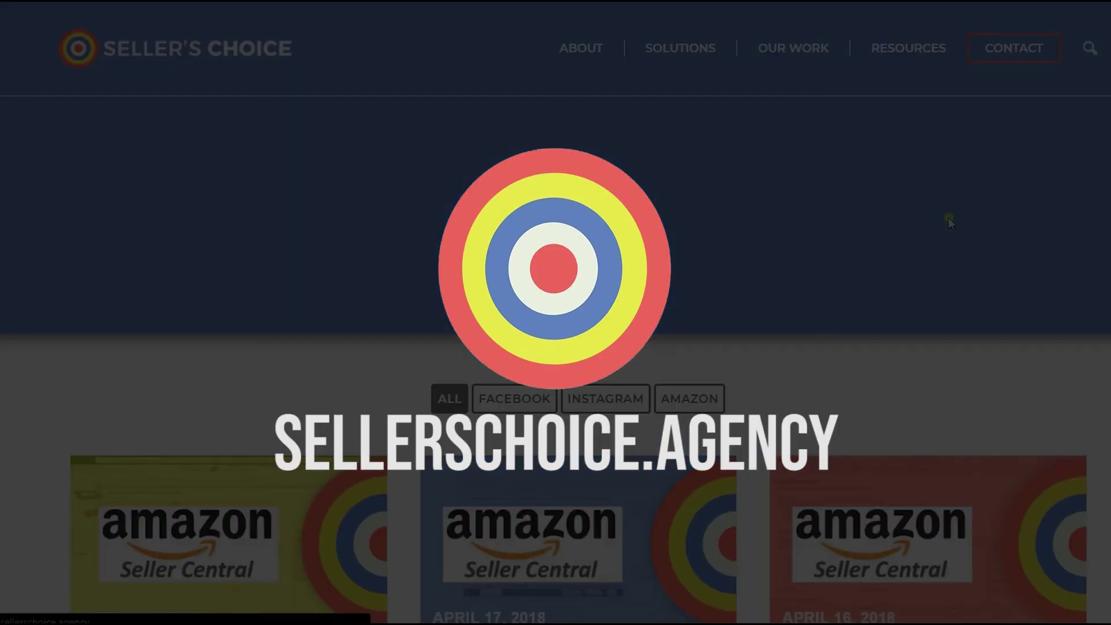
scroll(949, 220, down, 12)
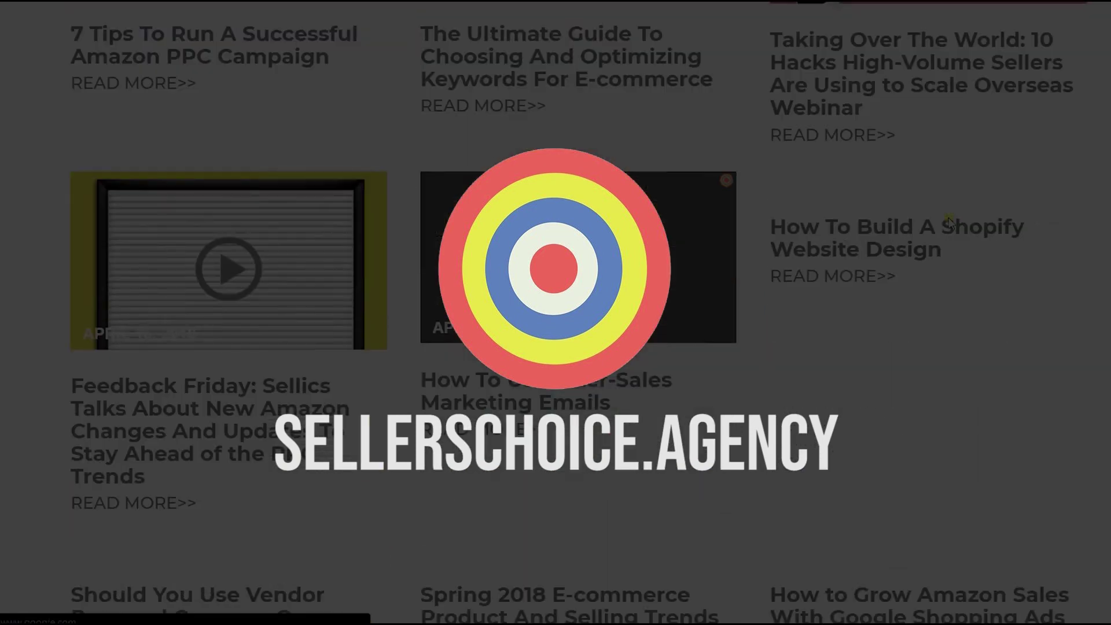
scroll(949, 220, up, 15)
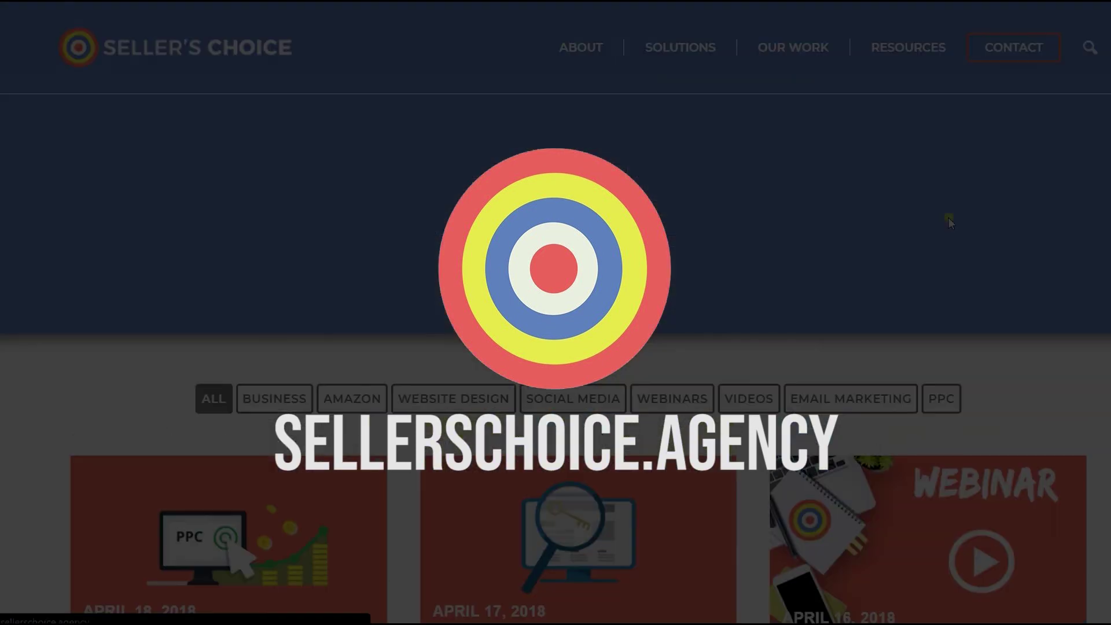